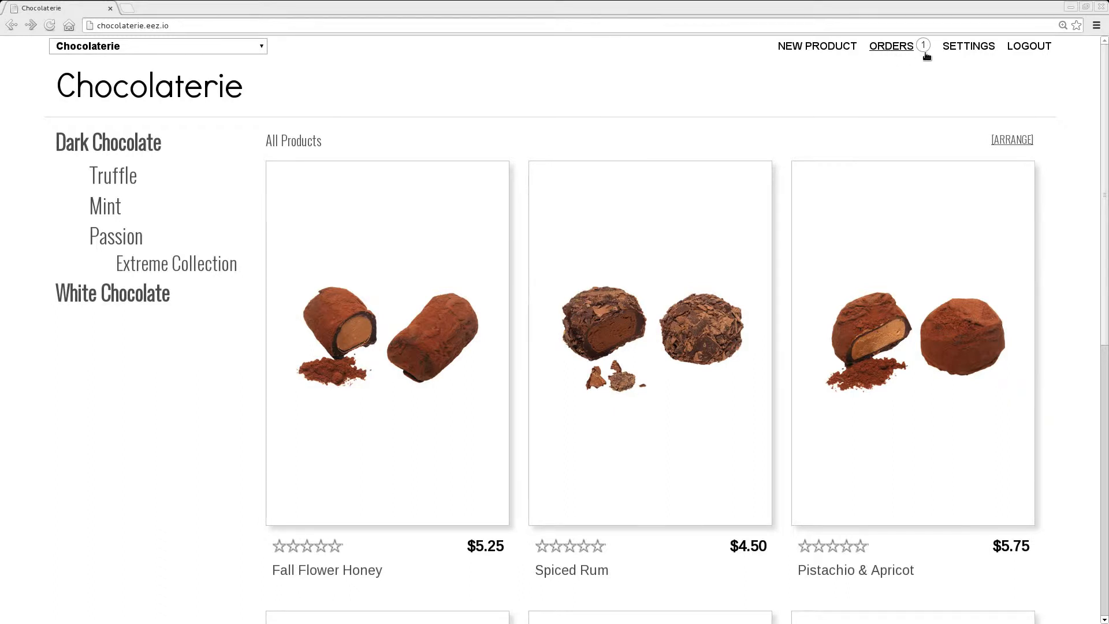
- Open the store's orders and expand the details of the pending Hazelnut & Cassia order
{"action": "left_click", "coordinate": [895, 53]}
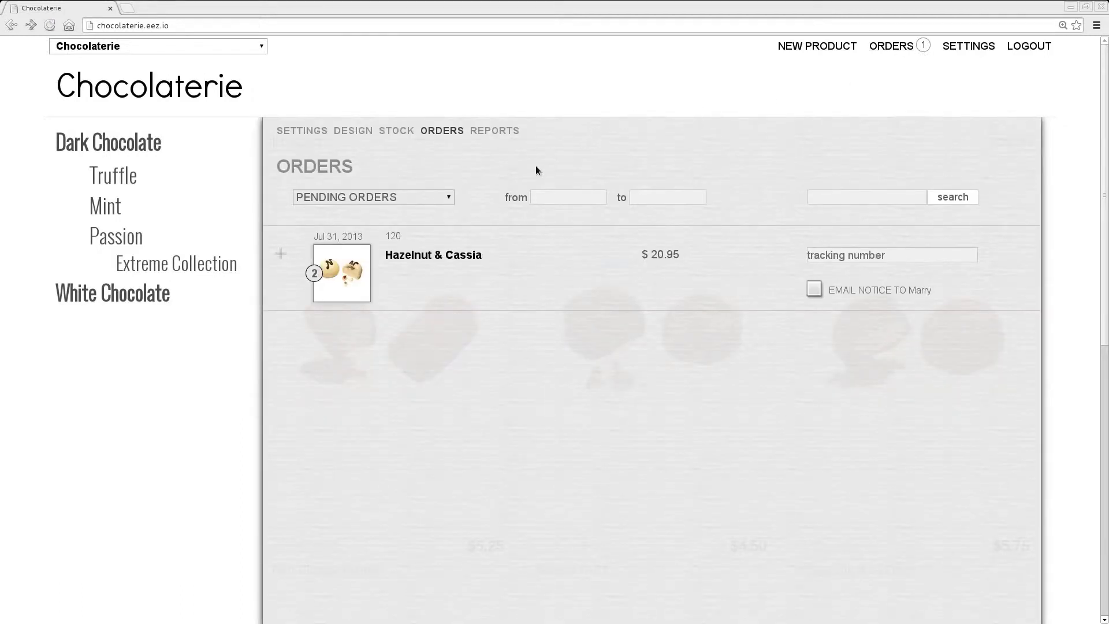
{"action": "left_click", "coordinate": [426, 197]}
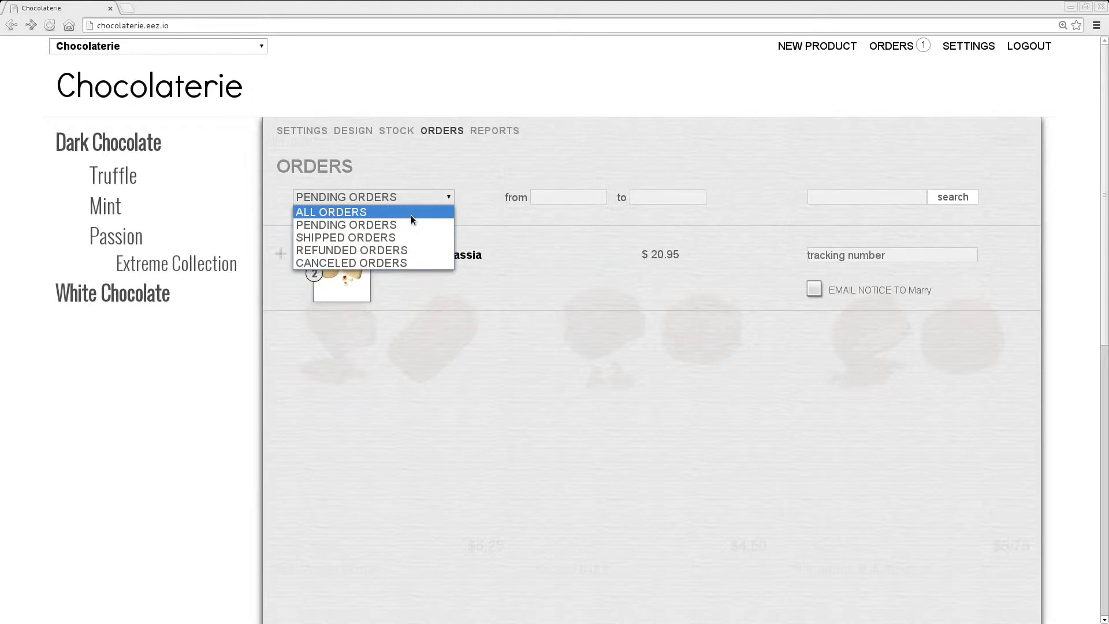
{"action": "left_click", "coordinate": [494, 216]}
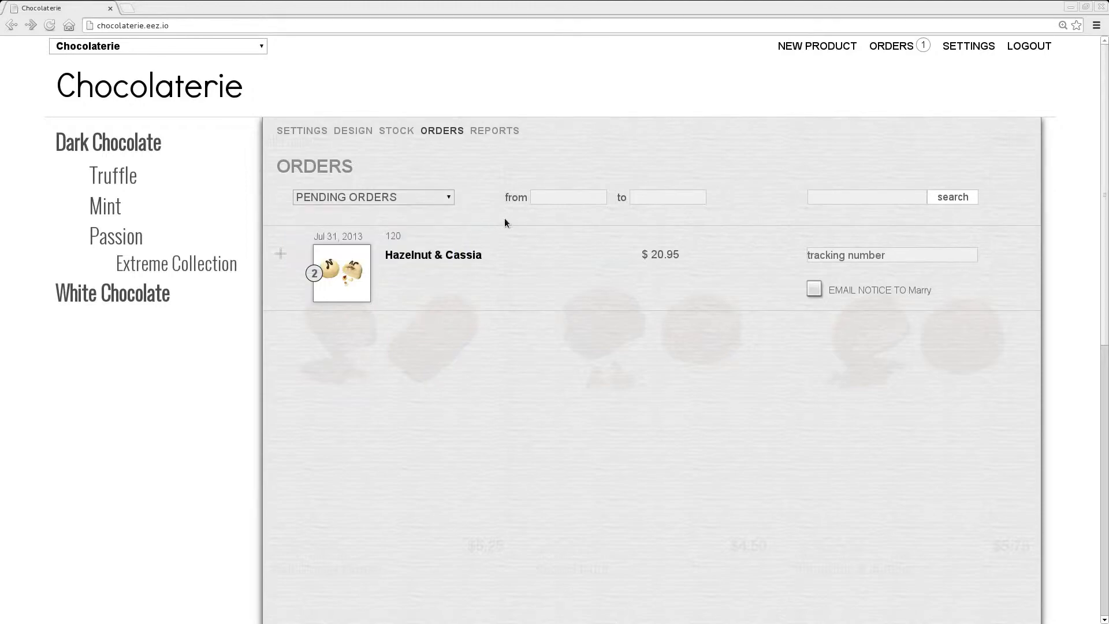
{"action": "left_click", "coordinate": [533, 274]}
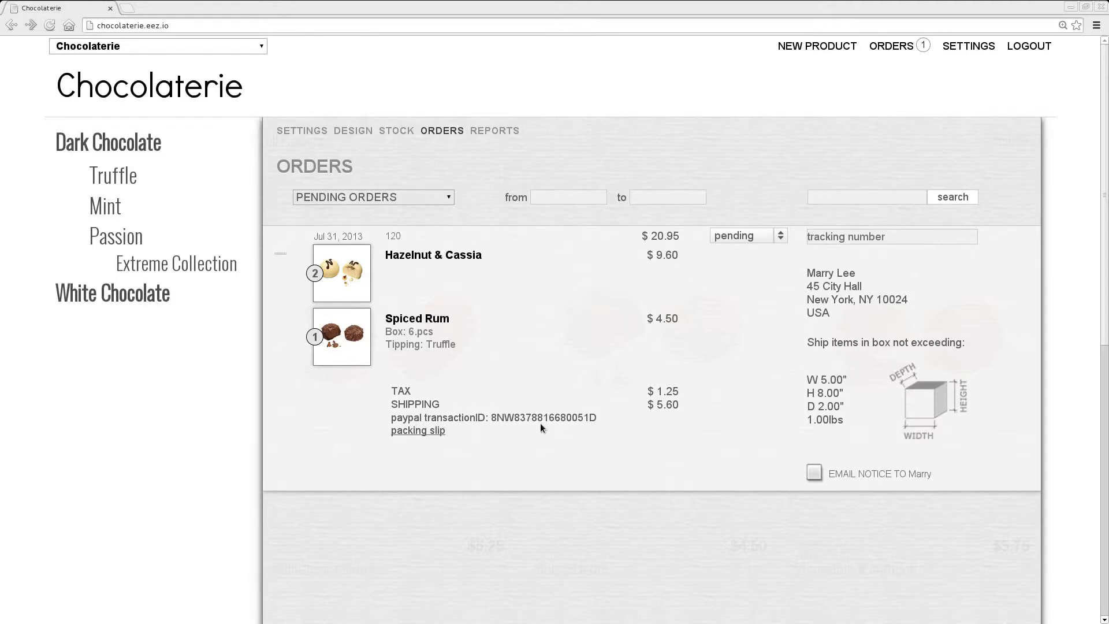
- Review the expanded order's packing slip from start to end and close its window
{"action": "left_click", "coordinate": [417, 434]}
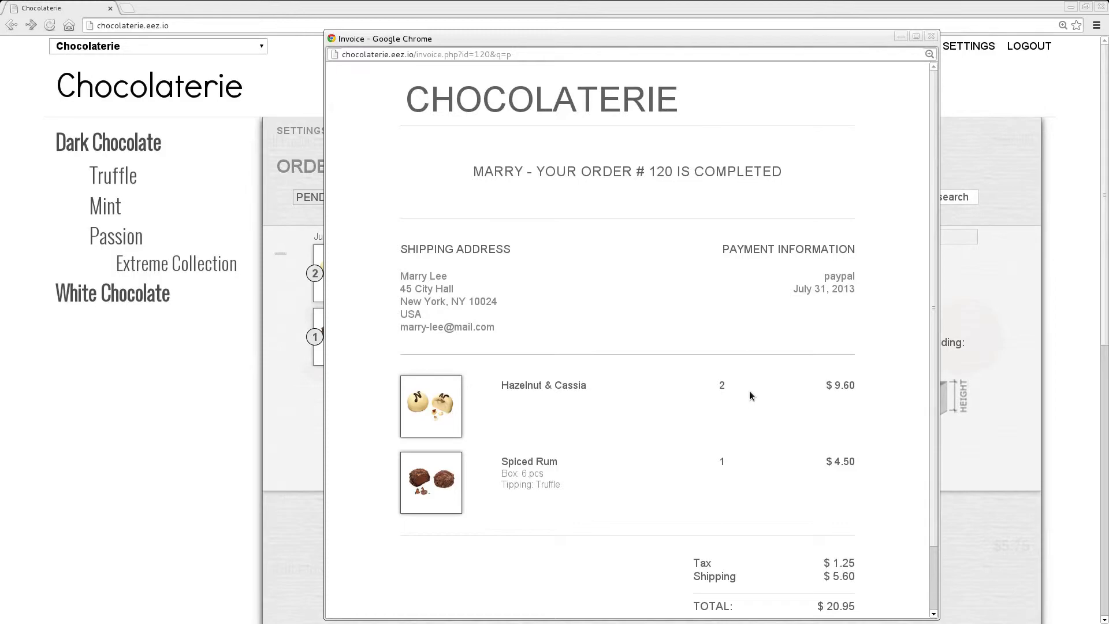
{"action": "scroll", "coordinate": [750, 391], "scroll_direction": "down", "scroll_amount": 3}
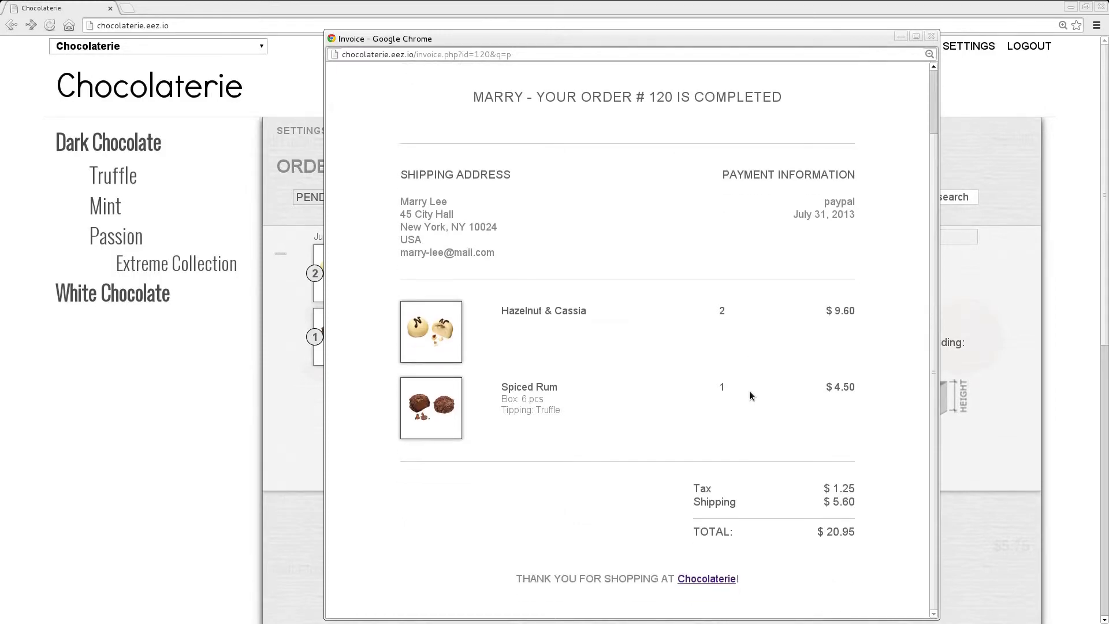
{"action": "scroll", "coordinate": [749, 390], "scroll_direction": "up", "scroll_amount": 5}
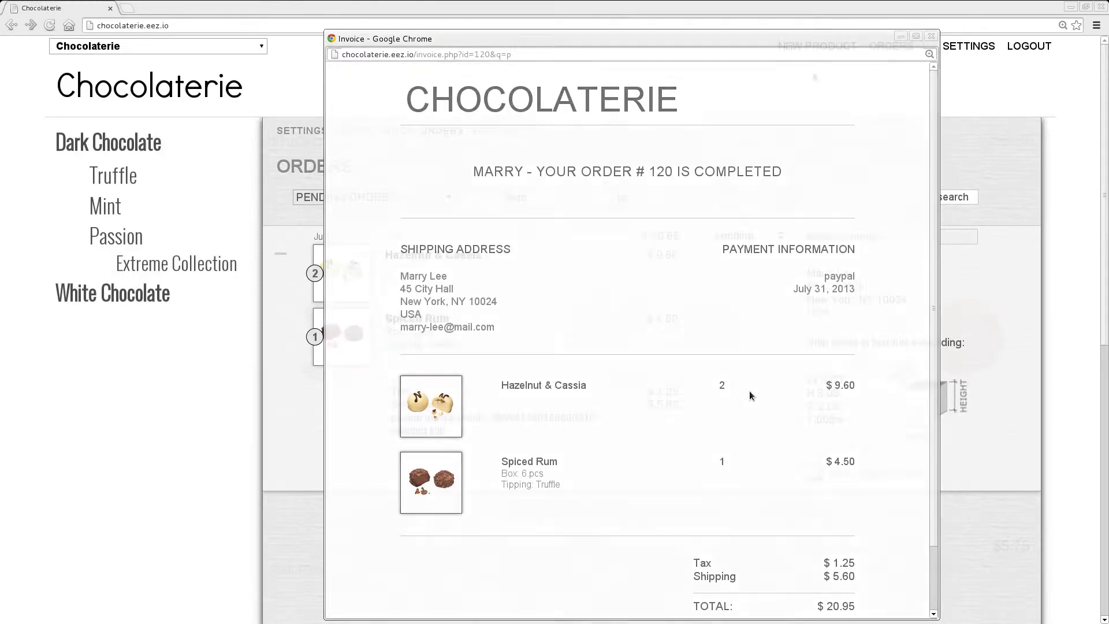
{"action": "key", "text": "ctrl+w"}
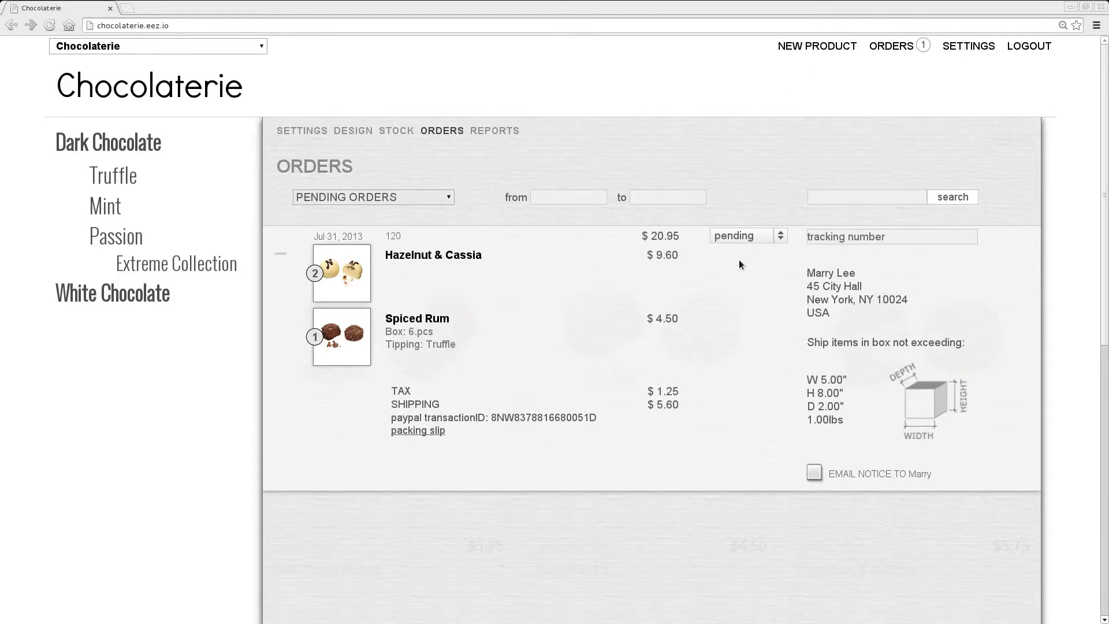
- Enter tracking number 1Zh4h6h8h3gfds for the order and move it to shipped, agreeing to notify the customer
{"action": "left_click", "coordinate": [770, 235]}
{"action": "left_click", "coordinate": [831, 237]}
{"action": "type", "text": "1Zh4h6h8h3gfds"}
{"action": "left_click", "coordinate": [777, 237]}
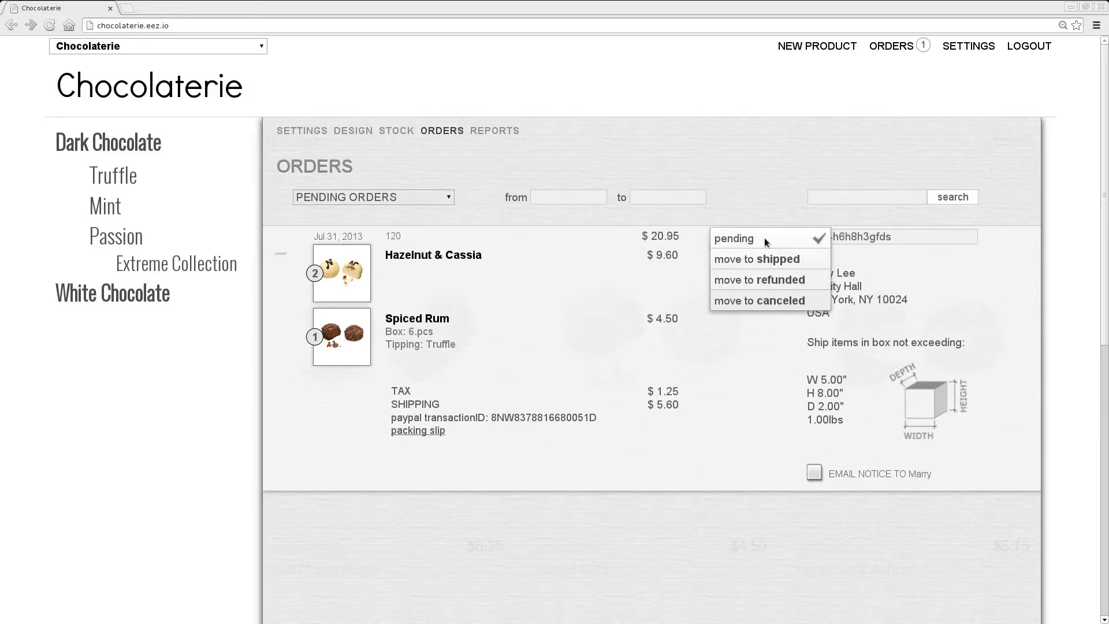
{"action": "left_click", "coordinate": [810, 265]}
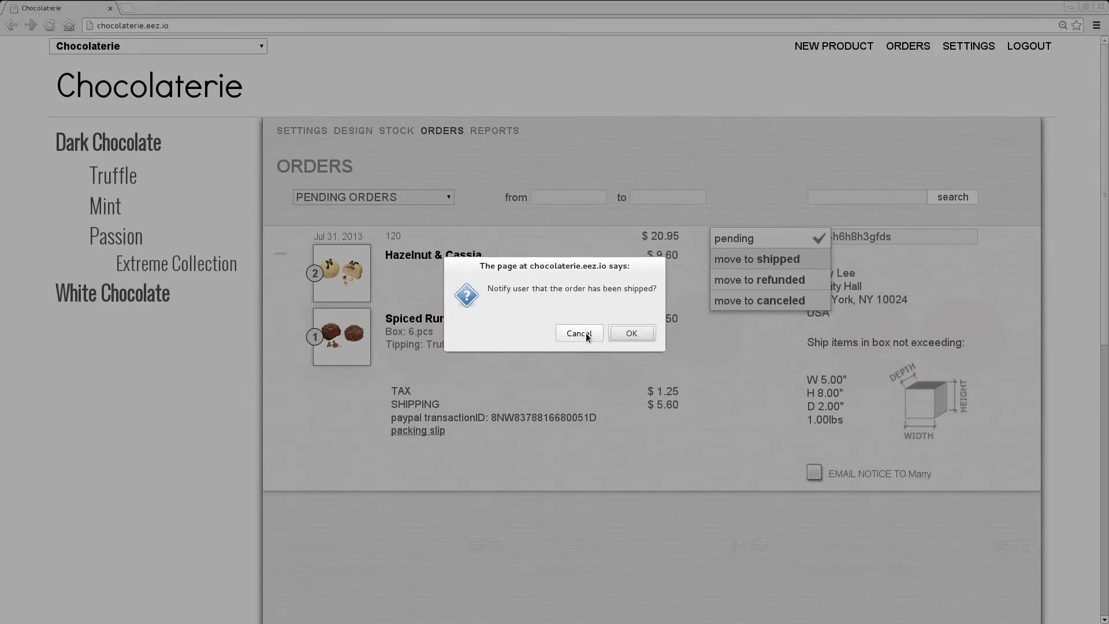
{"action": "left_click", "coordinate": [643, 334]}
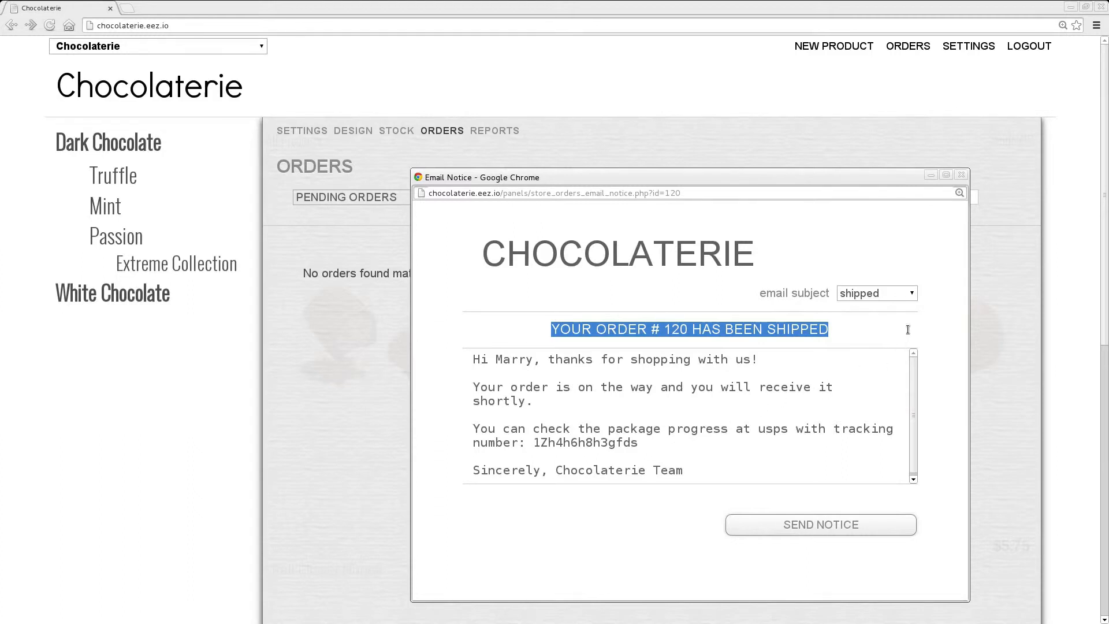
- Check the e-mail notice's subject options and tracking text, send it with the shipped subject, and close its window
{"action": "left_click", "coordinate": [912, 294]}
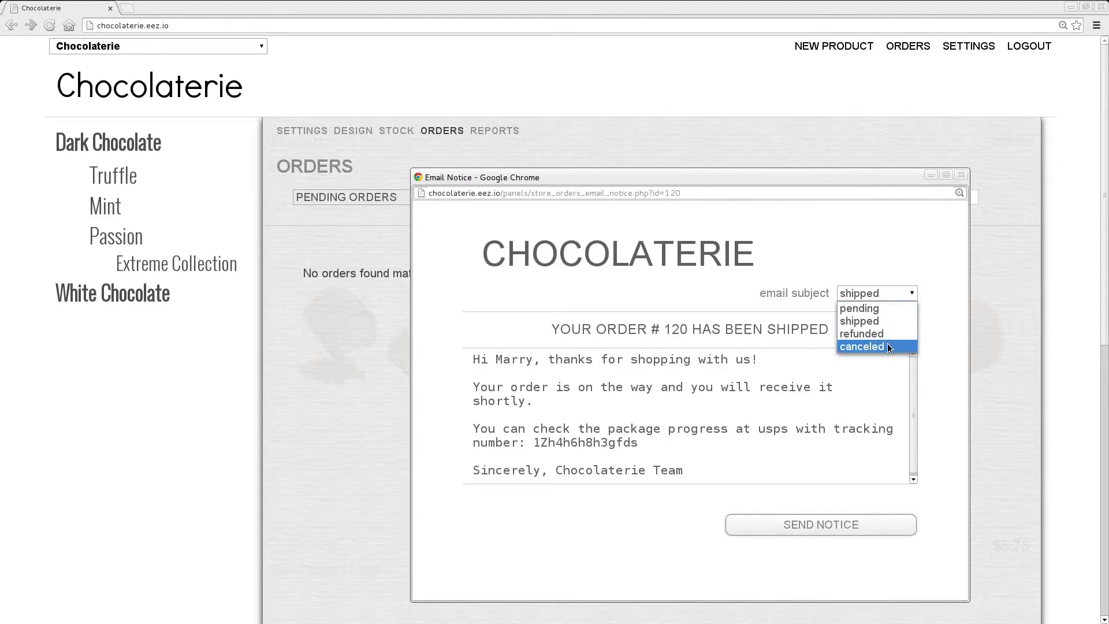
{"action": "left_click", "coordinate": [942, 404]}
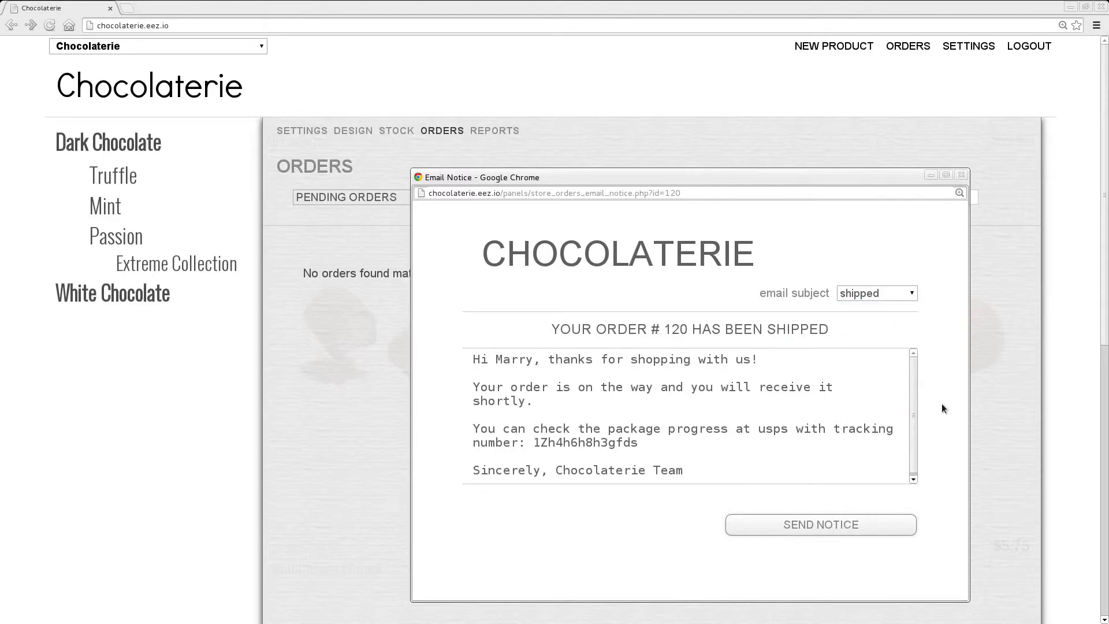
{"action": "left_click_drag", "start_coordinate": [716, 443], "coordinate": [474, 416]}
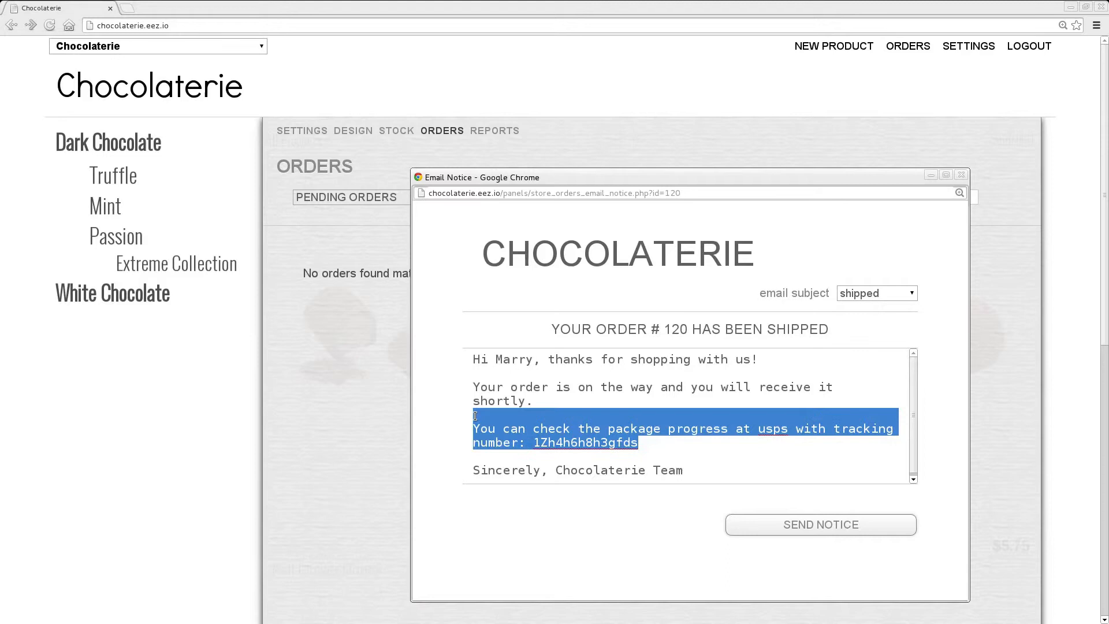
{"action": "left_click", "coordinate": [439, 437]}
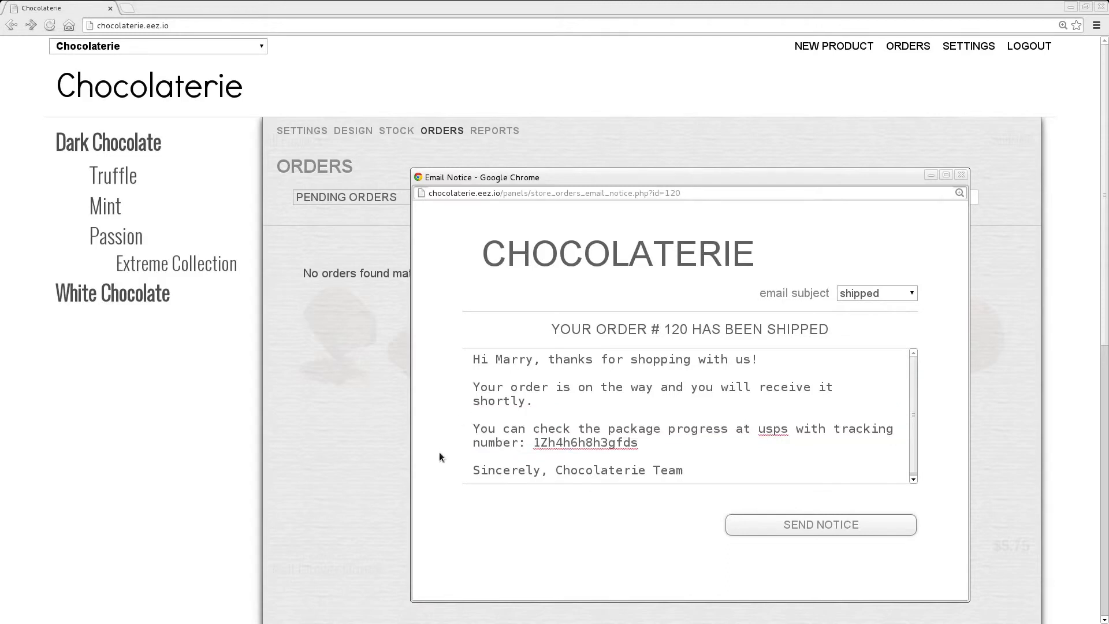
{"action": "left_click", "coordinate": [898, 530]}
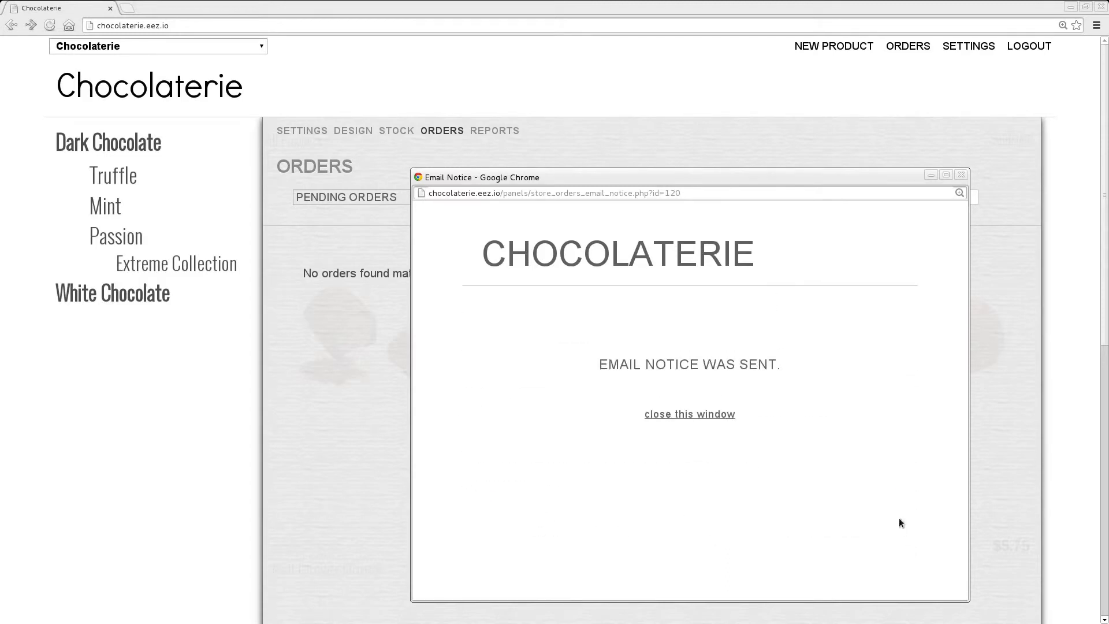
{"action": "left_click", "coordinate": [679, 415]}
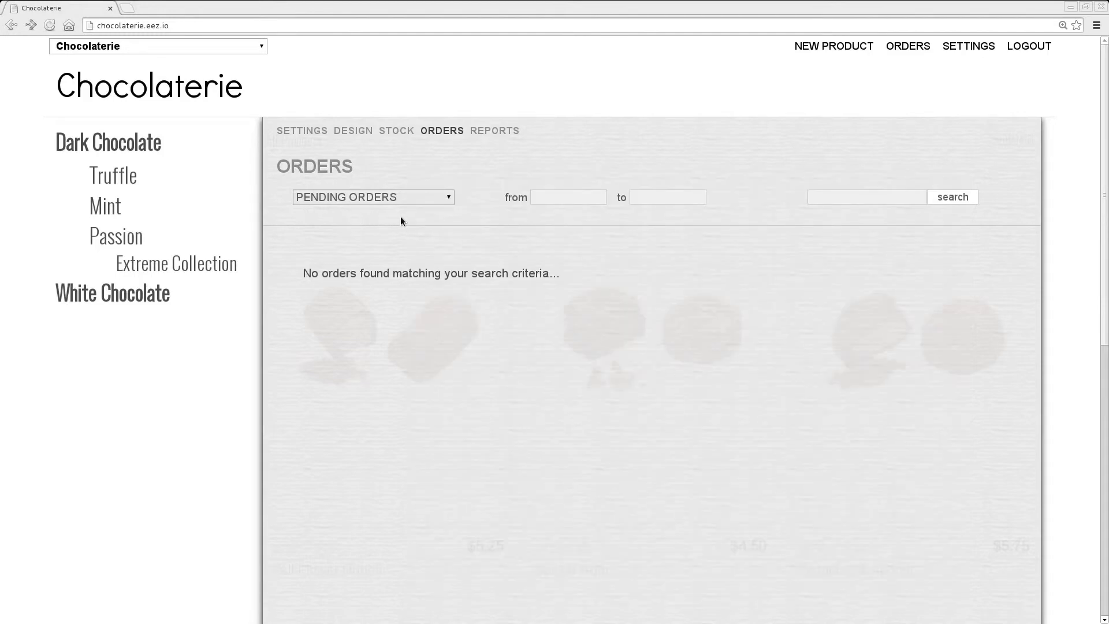
- Filter the list to shipped orders and expand the Hazelnut & Cassia order
{"action": "left_click", "coordinate": [446, 200]}
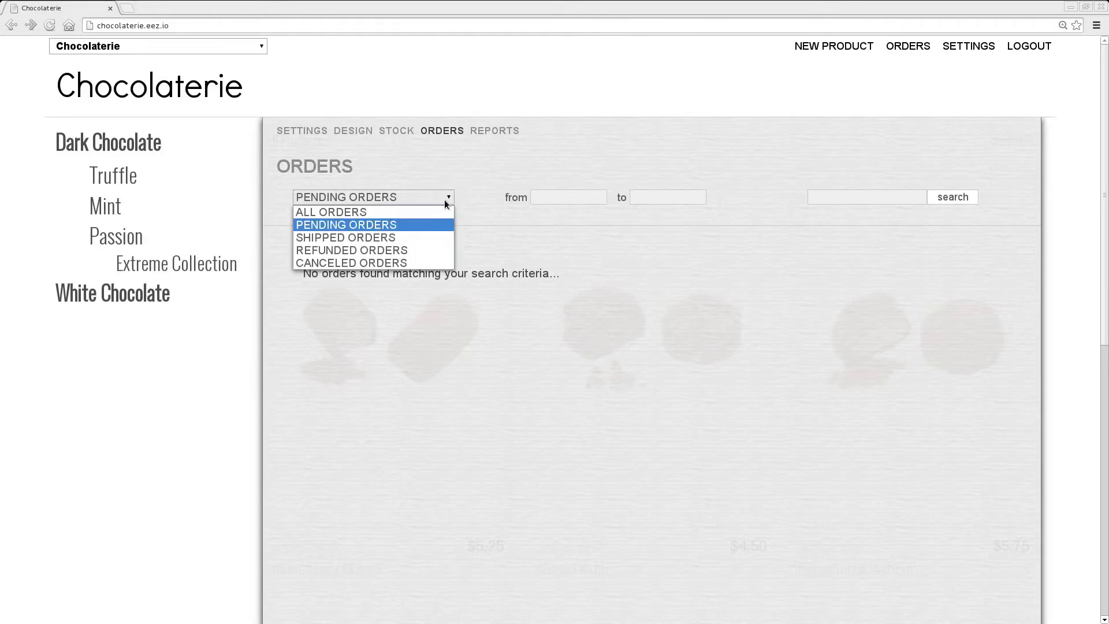
{"action": "left_click", "coordinate": [427, 237]}
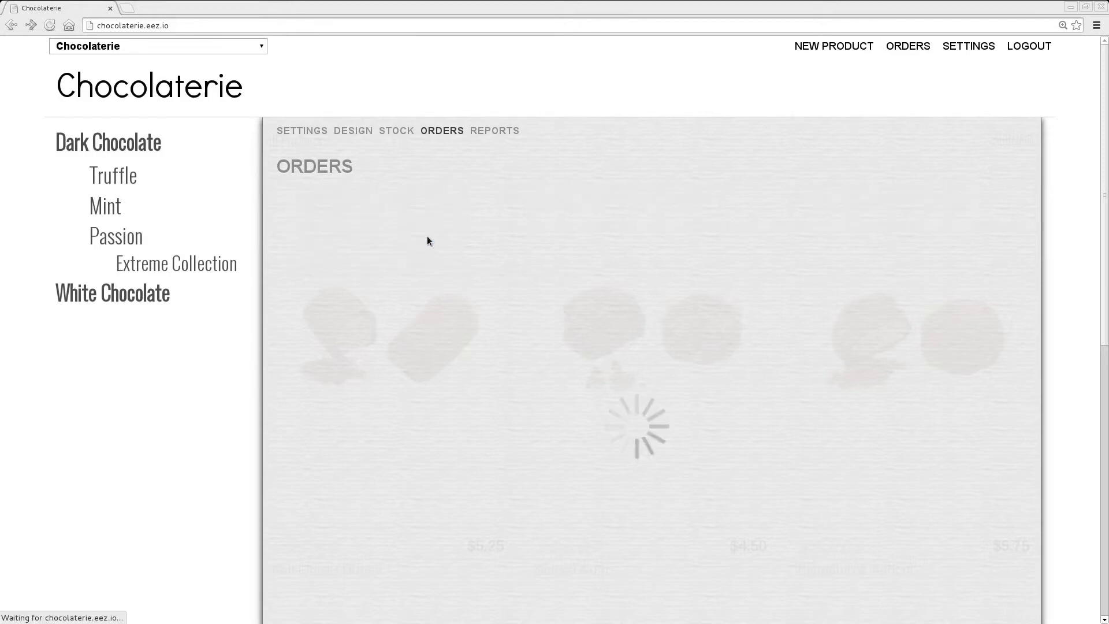
{"action": "left_click", "coordinate": [549, 279]}
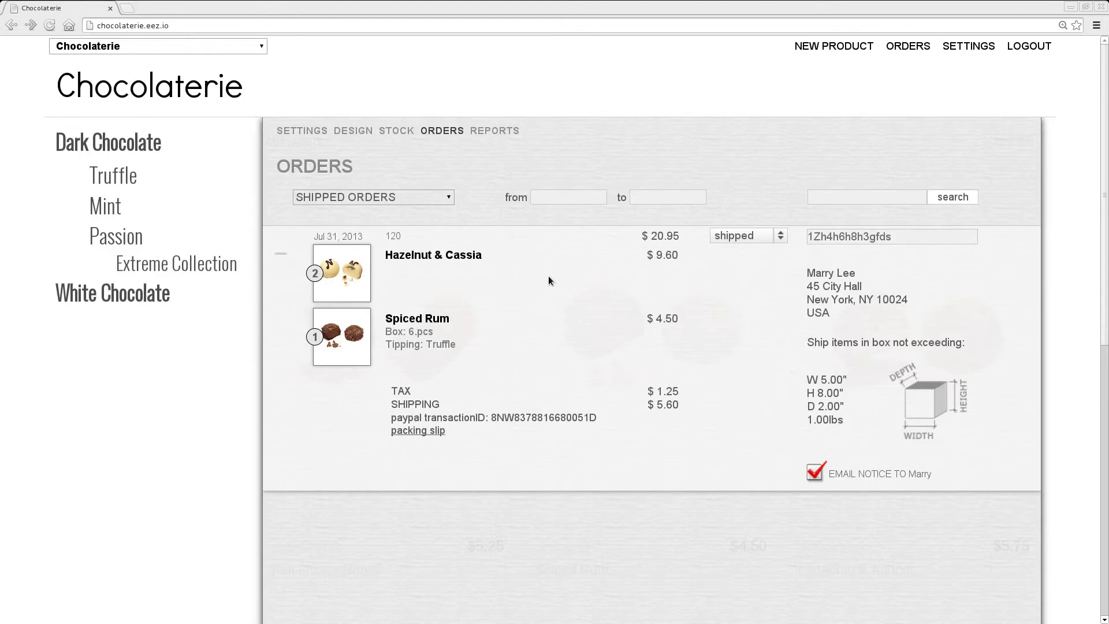
- Refund both Hazelnut & Cassia units in the shipped order, one at a time
{"action": "left_click", "coordinate": [780, 235]}
{"action": "left_click", "coordinate": [316, 278]}
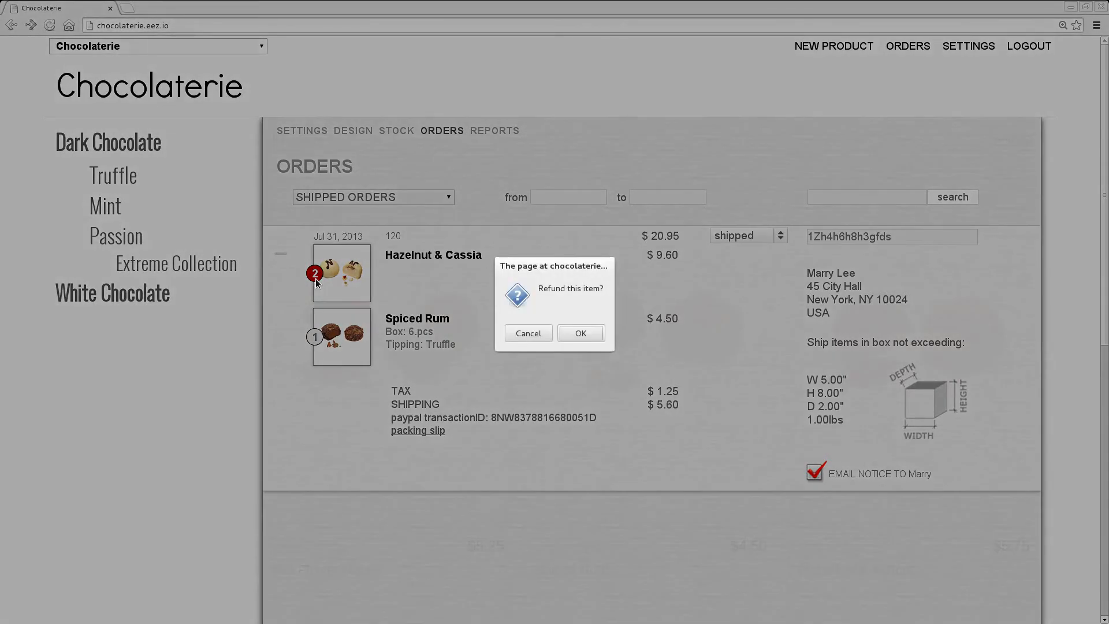
{"action": "left_click", "coordinate": [583, 331]}
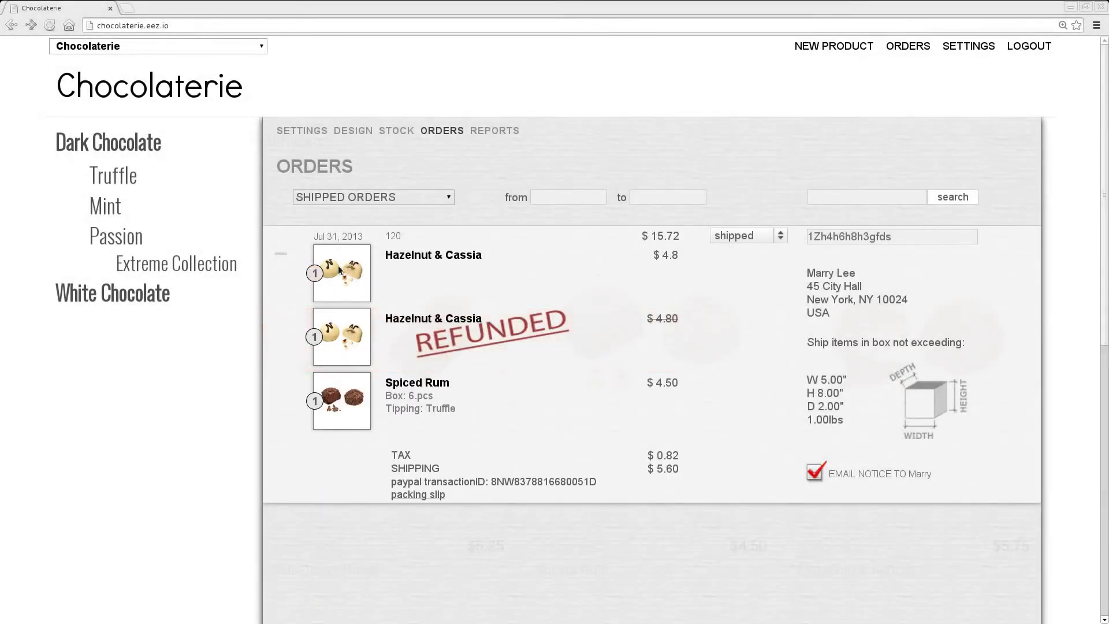
{"action": "left_click", "coordinate": [315, 276]}
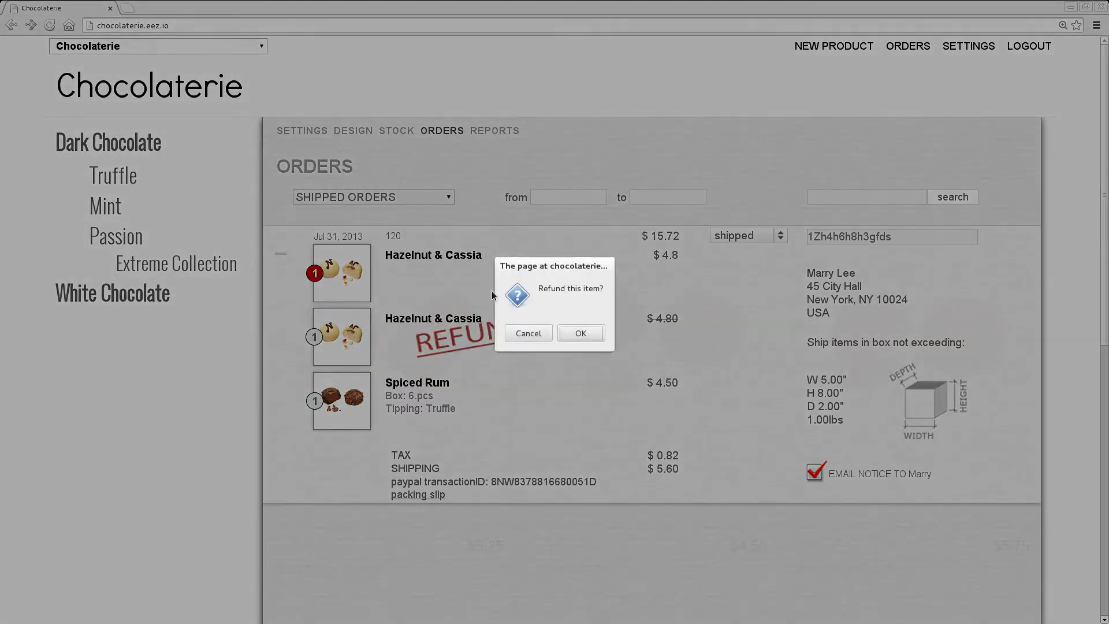
{"action": "left_click", "coordinate": [587, 331]}
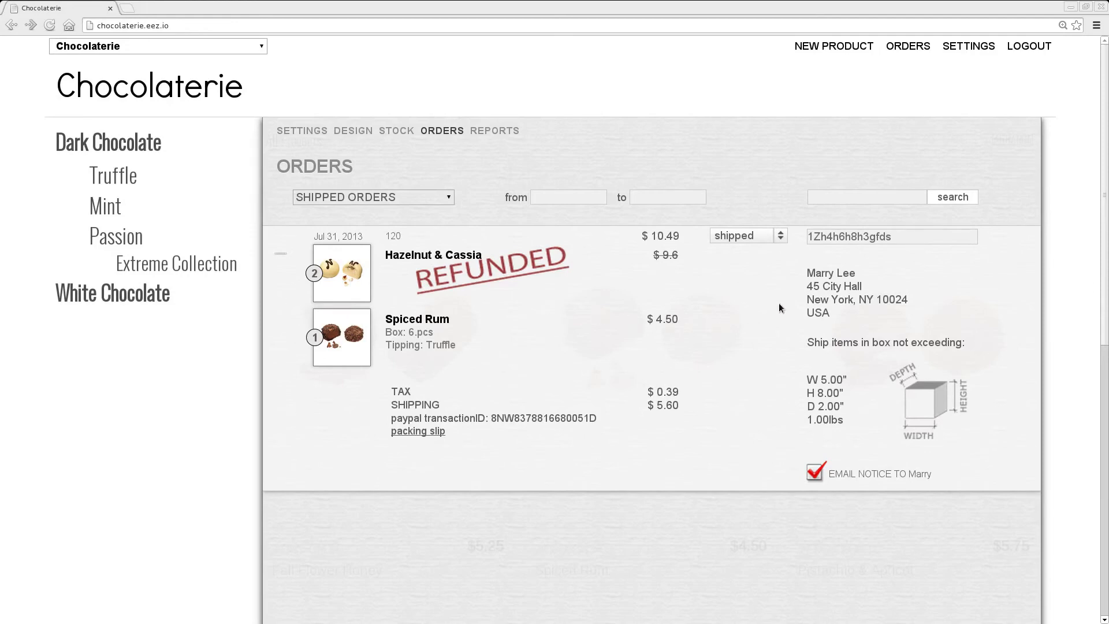
- Move the shipped order to refunded, confirming the refund of all its products
{"action": "left_click", "coordinate": [780, 237]}
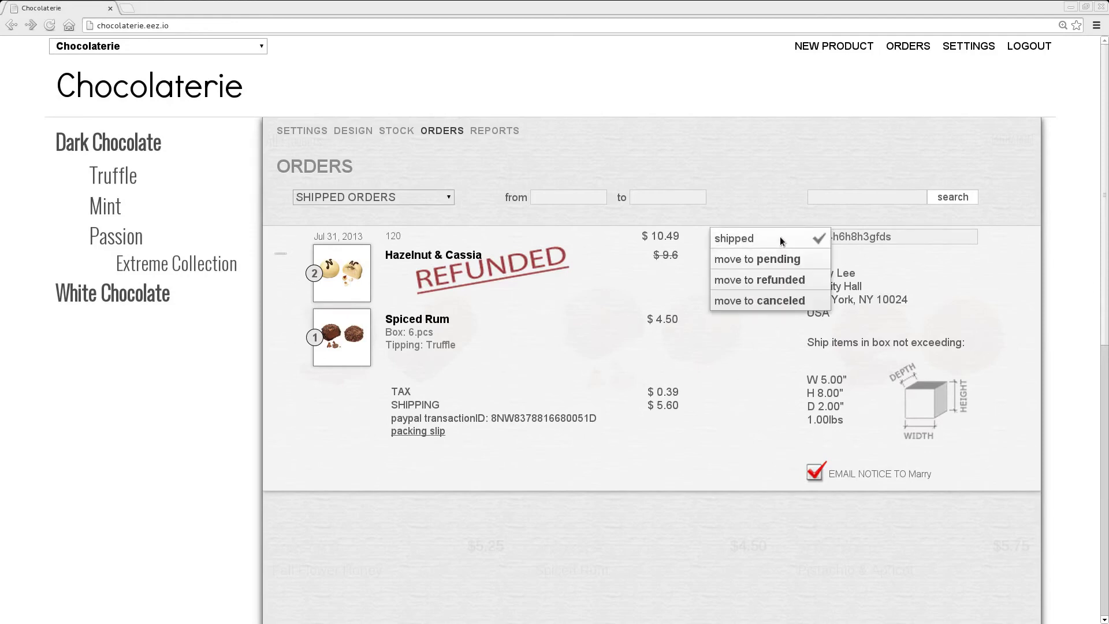
{"action": "left_click", "coordinate": [815, 280]}
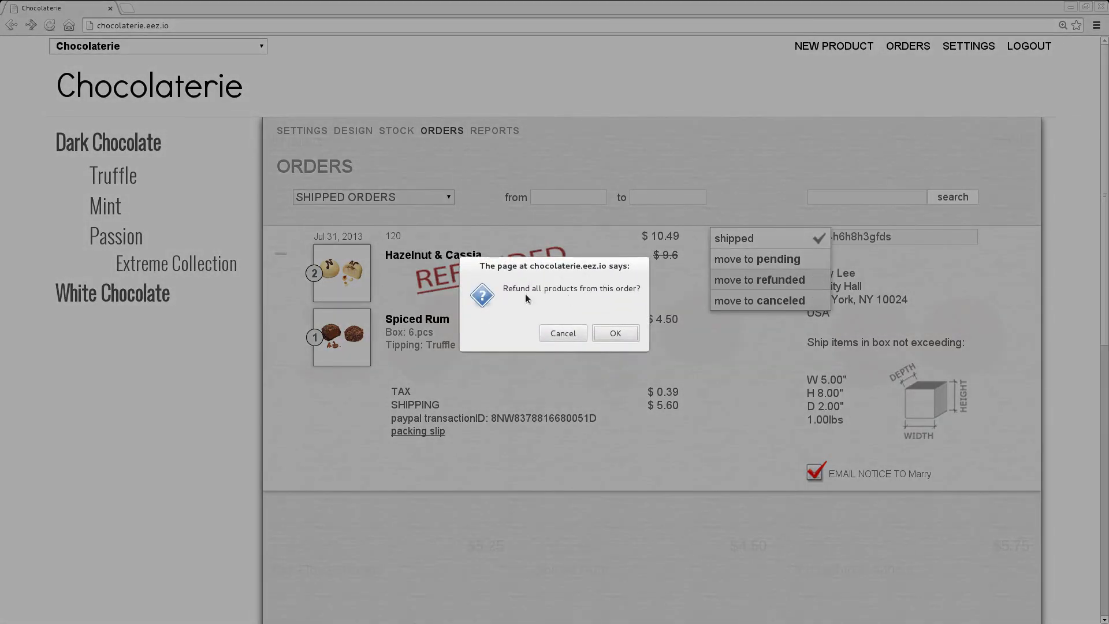
{"action": "left_click", "coordinate": [632, 335]}
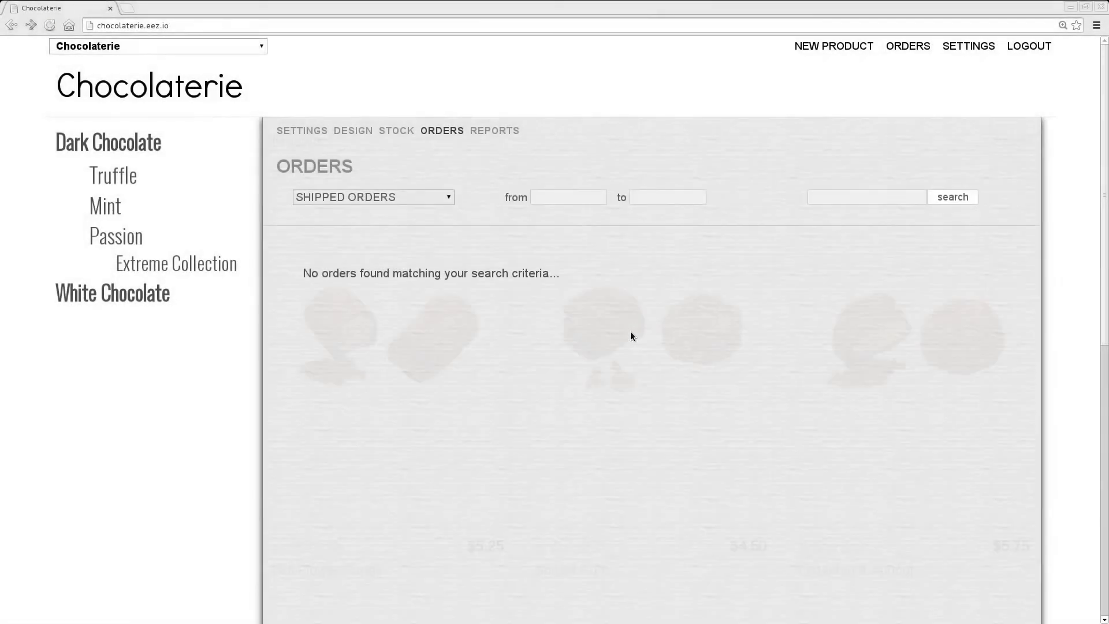
- Filter the list to refunded orders and expand the Spiced Rum order's details
{"action": "left_click", "coordinate": [442, 199]}
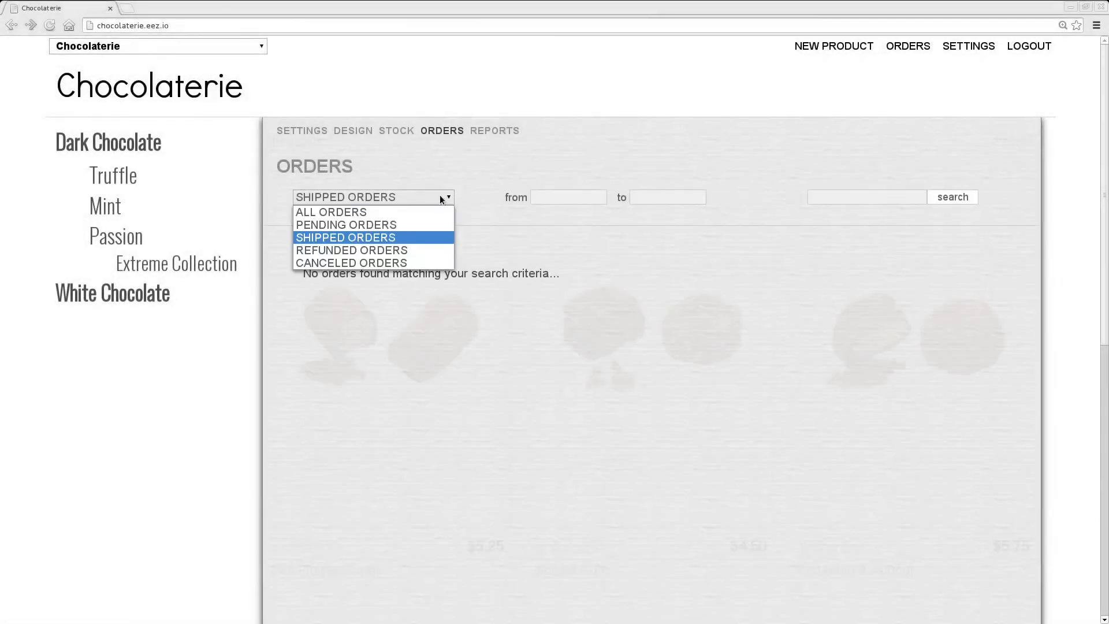
{"action": "left_click", "coordinate": [419, 250]}
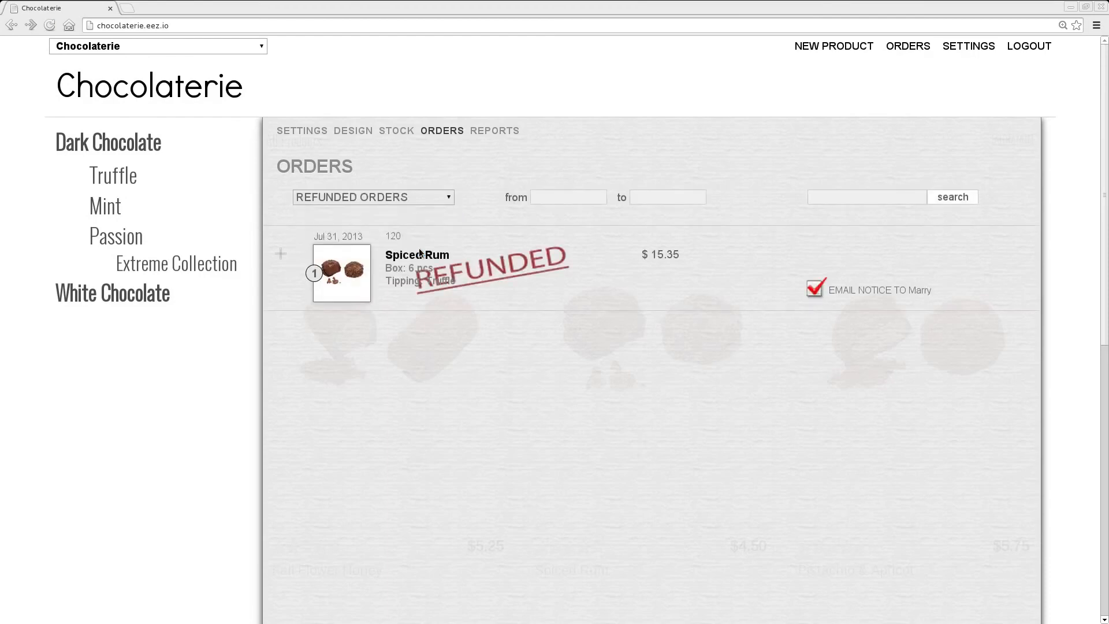
{"action": "left_click", "coordinate": [599, 279]}
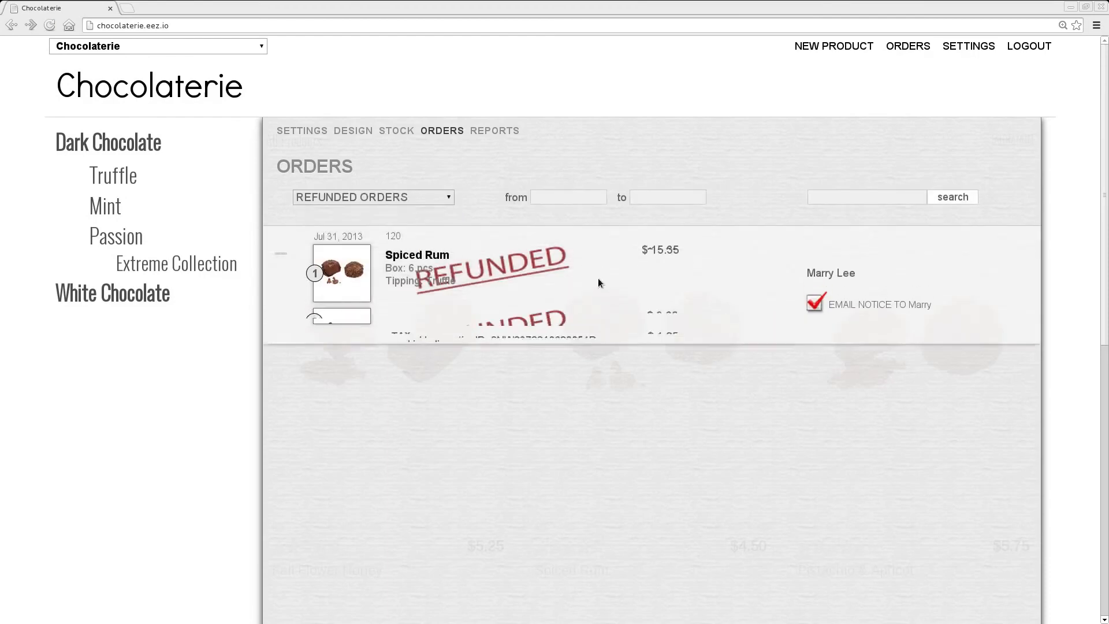